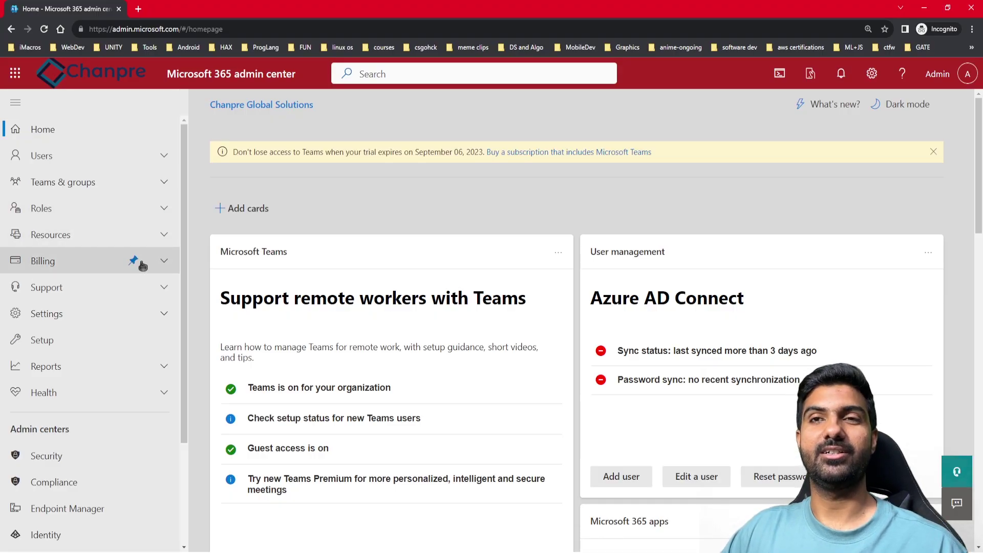
Scroll the admin center's left navigation down to the Admin centers section.
{"action": "scroll", "coordinate": [102, 314], "scroll_direction": "down", "scroll_amount": 3}
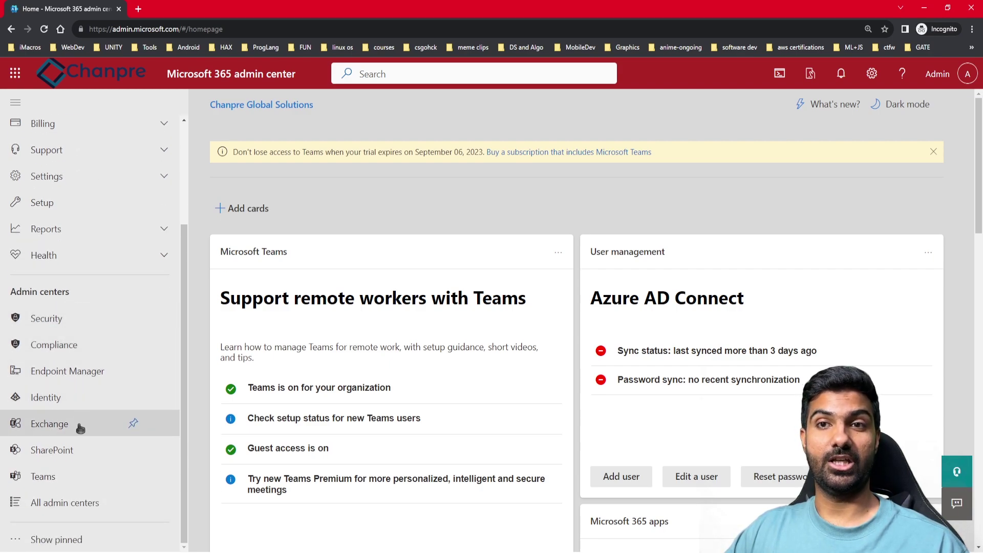
From Exchange Groups, start a new group with the Distribution type and proceed to basics.
{"action": "left_click", "coordinate": [49, 425]}
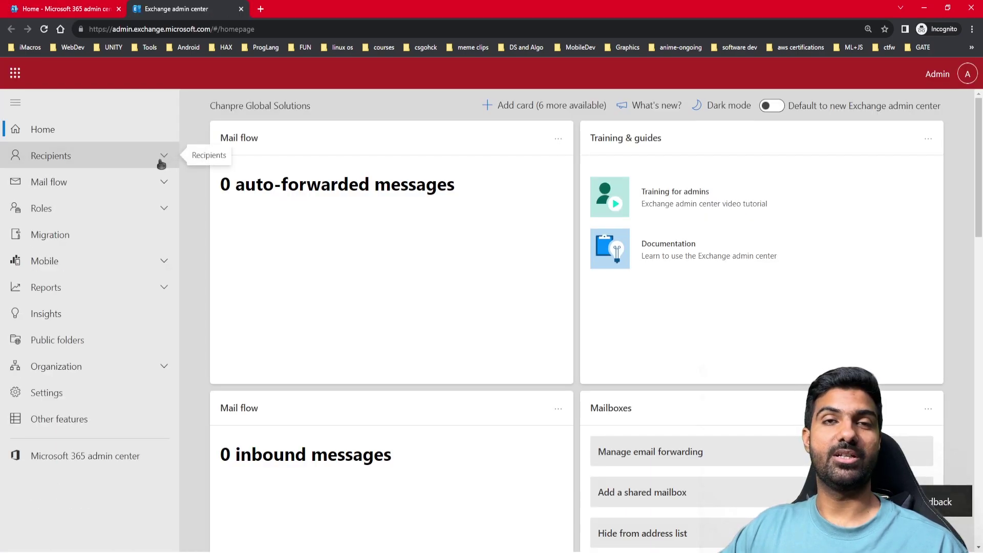
{"action": "left_click", "coordinate": [43, 201]}
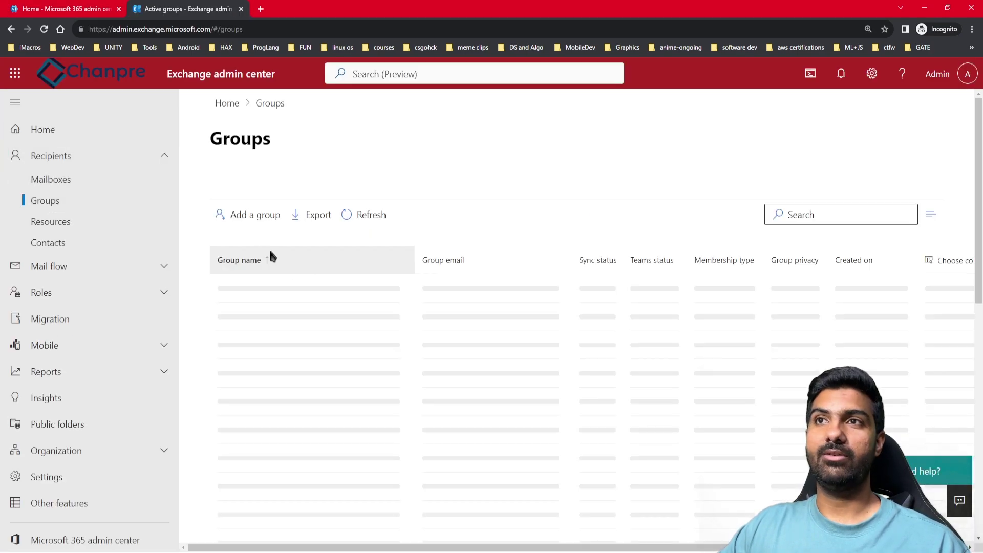
{"action": "left_click", "coordinate": [245, 217]}
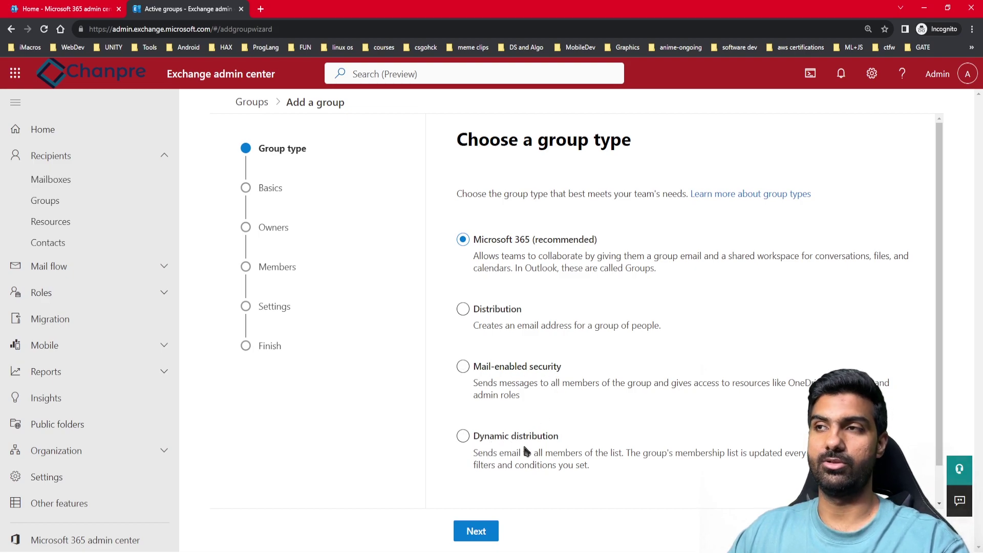
{"action": "left_click", "coordinate": [464, 314]}
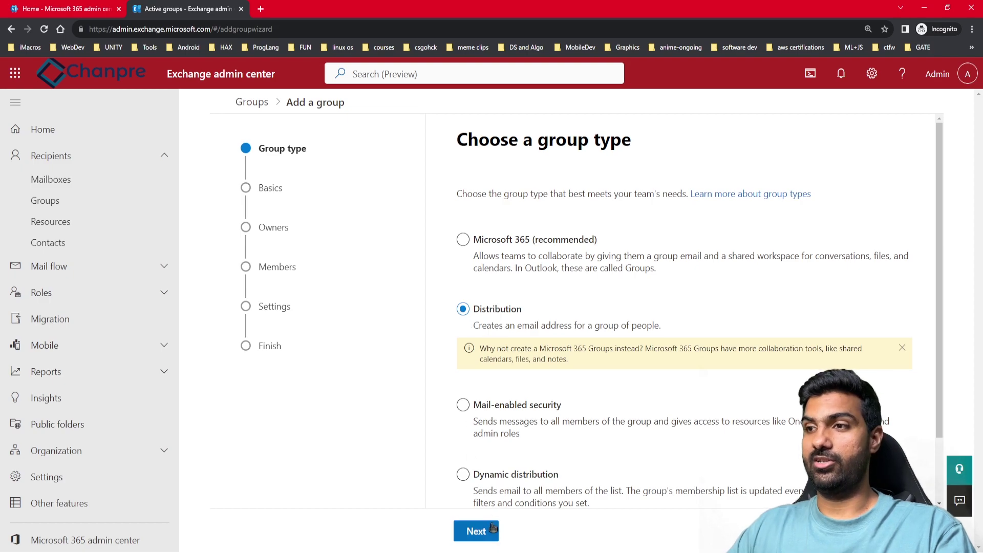
{"action": "left_click", "coordinate": [476, 531]}
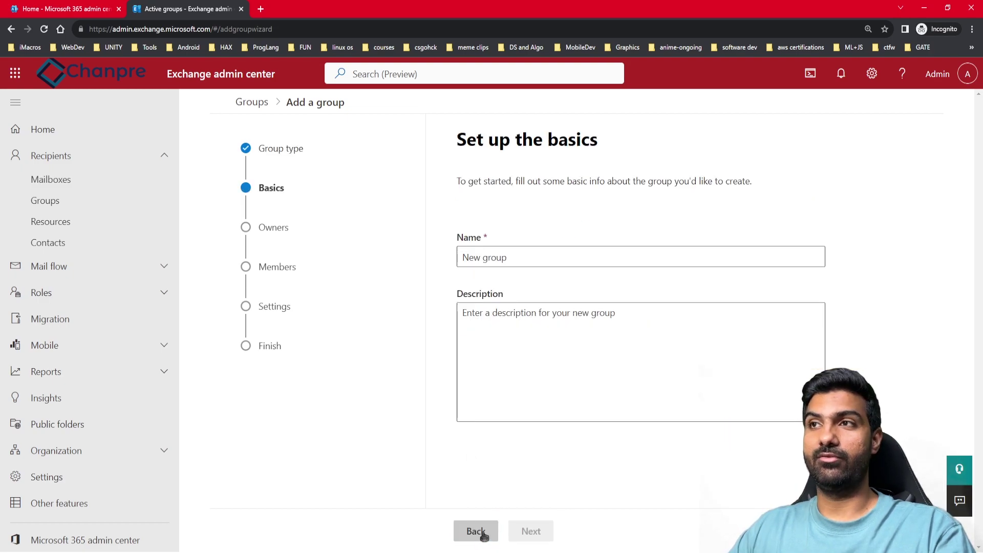
Enter 'Test O365' as the group name and 'Test' as its description.
{"action": "left_click", "coordinate": [485, 258]}
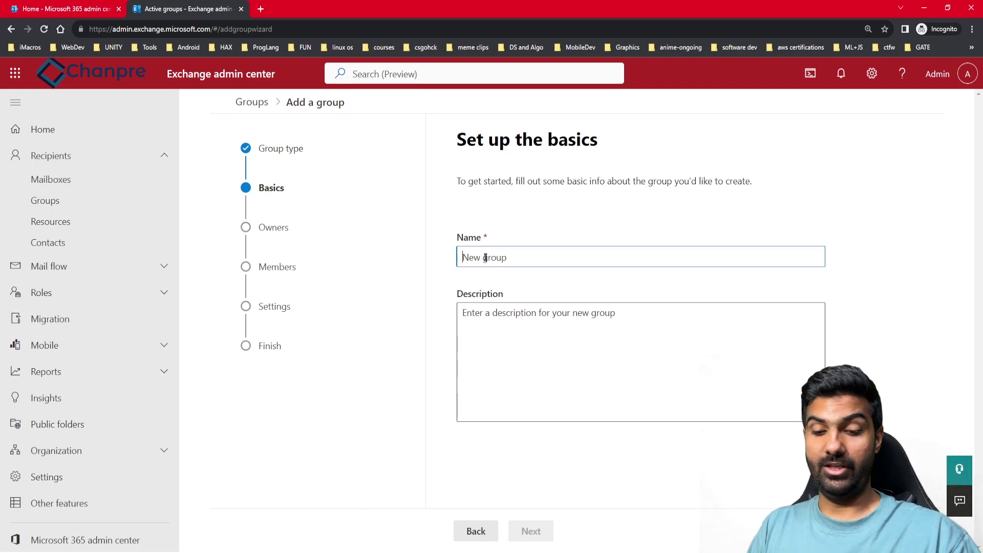
{"action": "type", "text": "Test "}
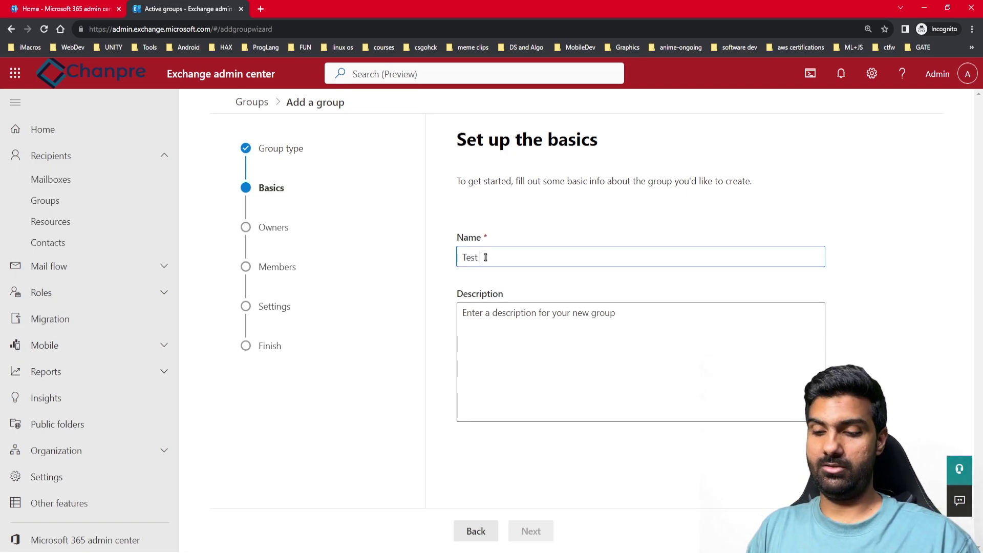
{"action": "type", "text": "O365"}
{"action": "left_click", "coordinate": [518, 353]}
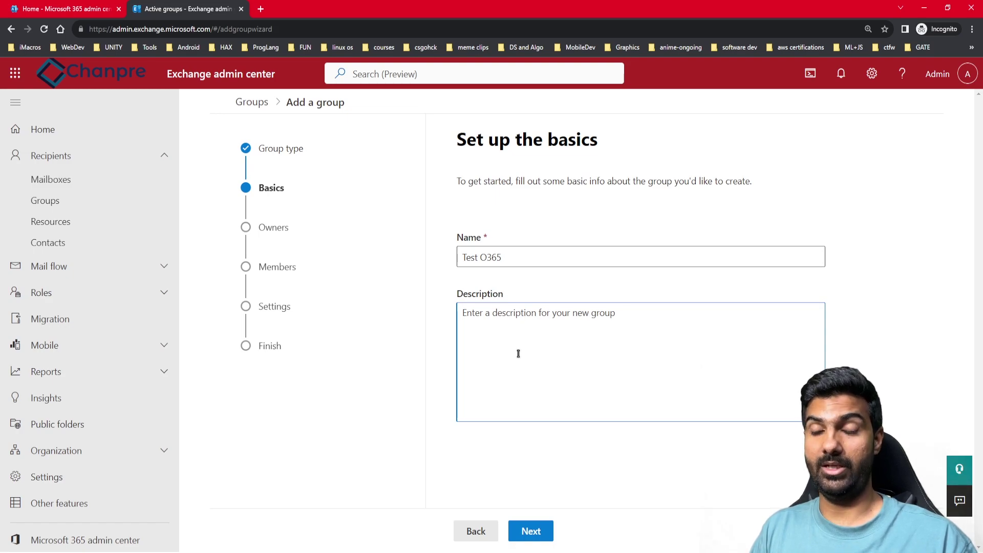
{"action": "type", "text": "Test"}
{"action": "left_click", "coordinate": [531, 531]}
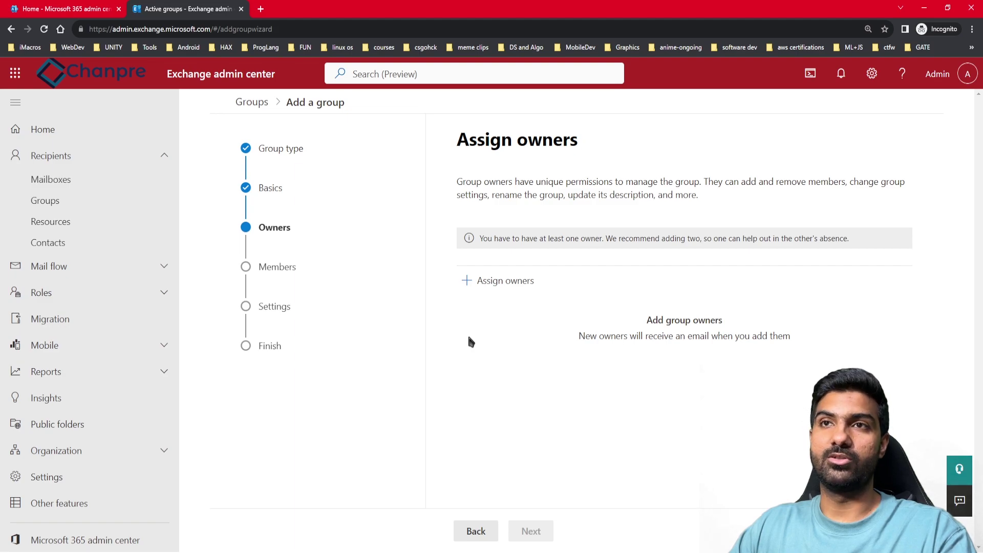
Add the Test o365 account as an owner of the group.
{"action": "left_click", "coordinate": [469, 286]}
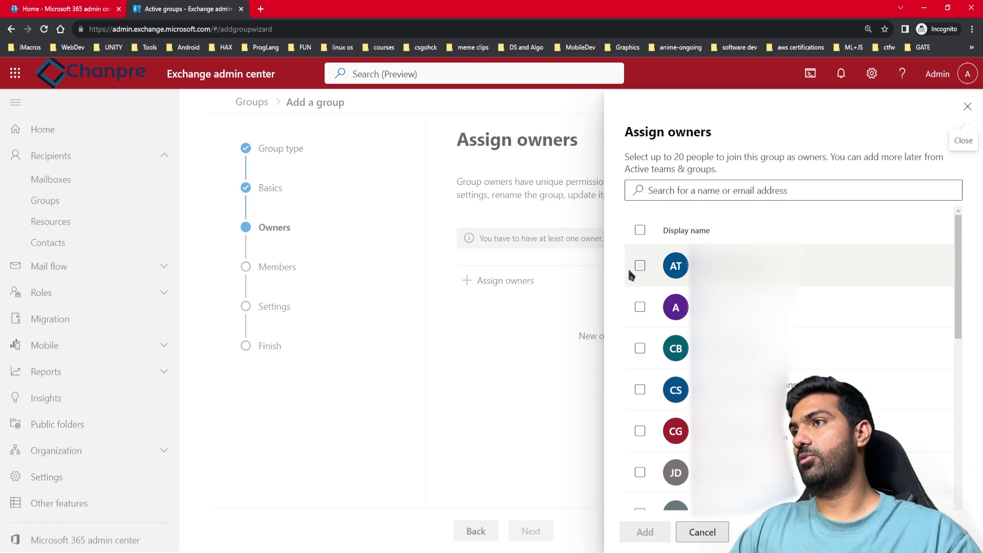
{"action": "scroll", "coordinate": [629, 495], "scroll_direction": "down", "scroll_amount": 5}
{"action": "left_click", "coordinate": [640, 498]}
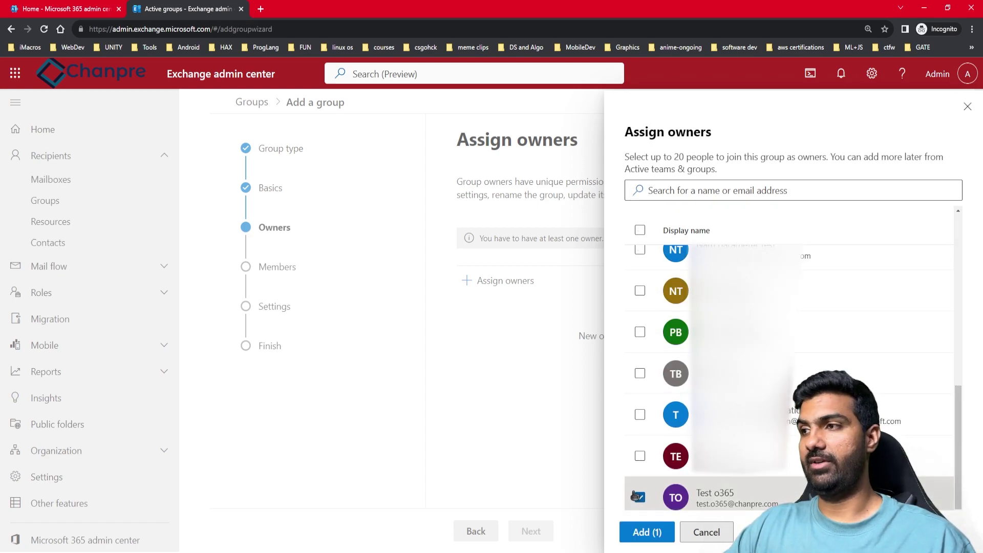
{"action": "left_click", "coordinate": [647, 532]}
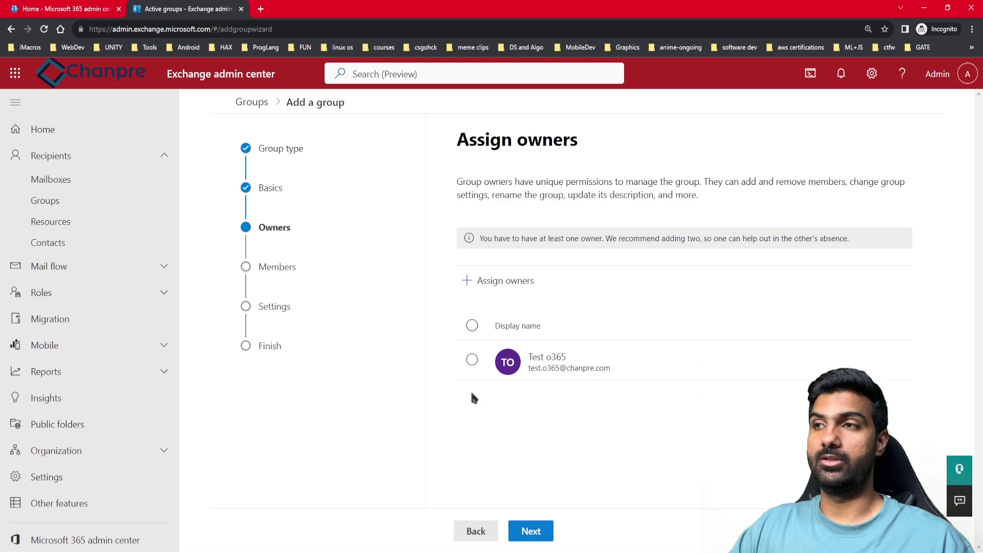
Return to the owners step and add the first listed user as a second owner.
{"action": "left_click", "coordinate": [542, 535]}
{"action": "left_click", "coordinate": [475, 245]}
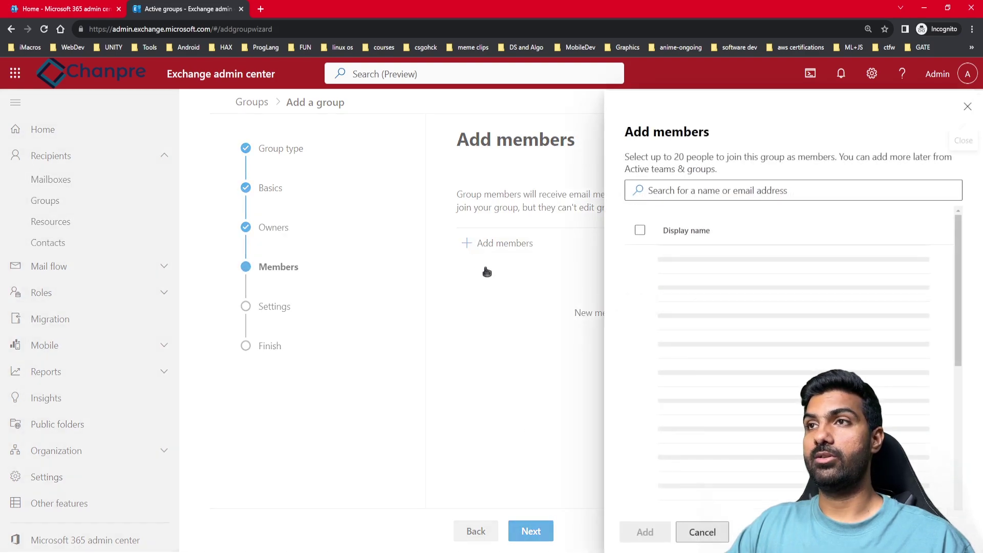
{"action": "left_click", "coordinate": [965, 107]}
{"action": "left_click", "coordinate": [486, 530]}
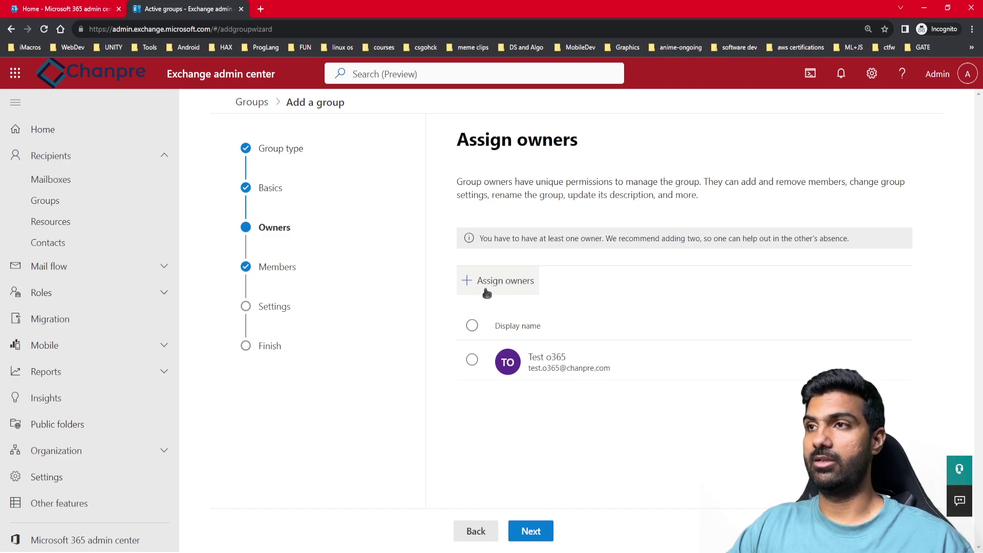
{"action": "left_click", "coordinate": [478, 283]}
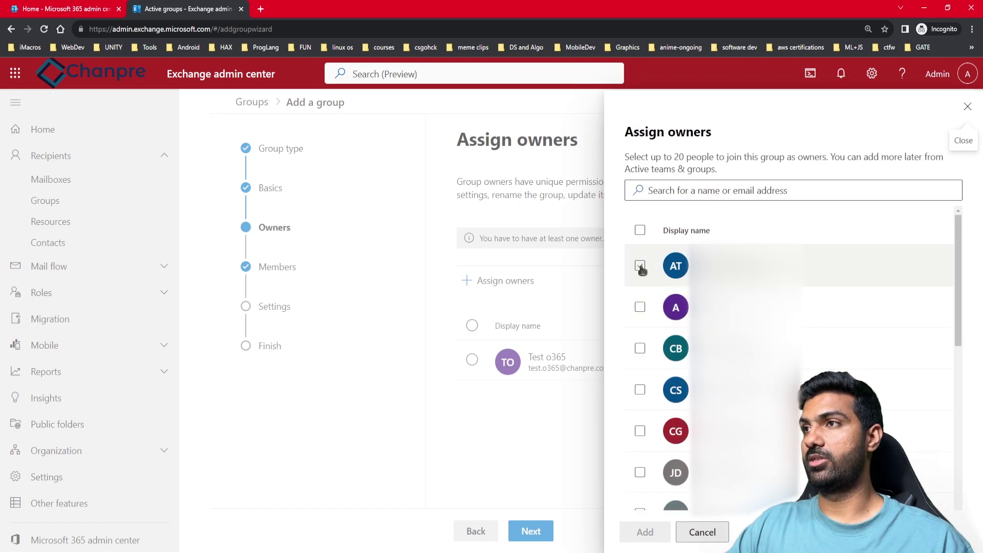
{"action": "left_click", "coordinate": [641, 266]}
{"action": "left_click", "coordinate": [644, 532]}
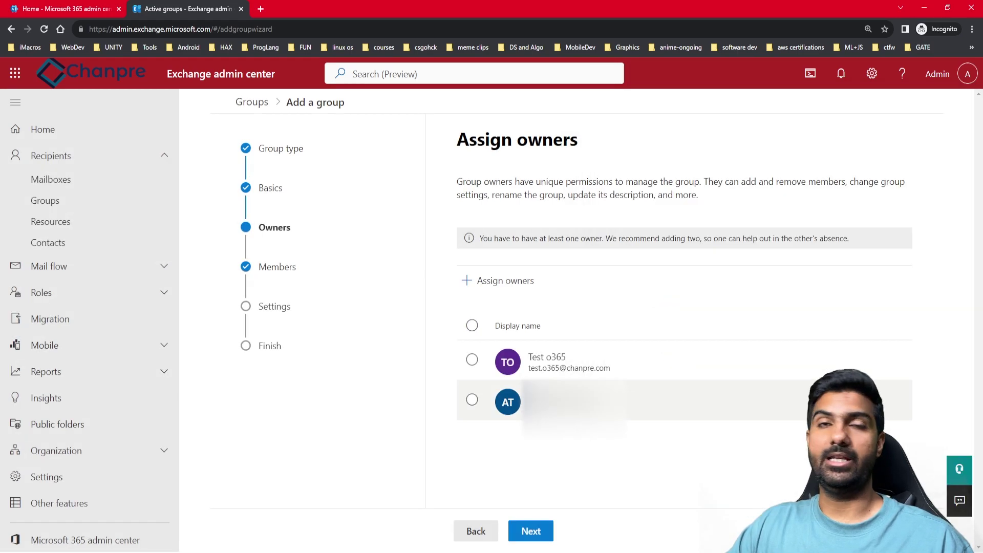
{"action": "left_click", "coordinate": [531, 531]}
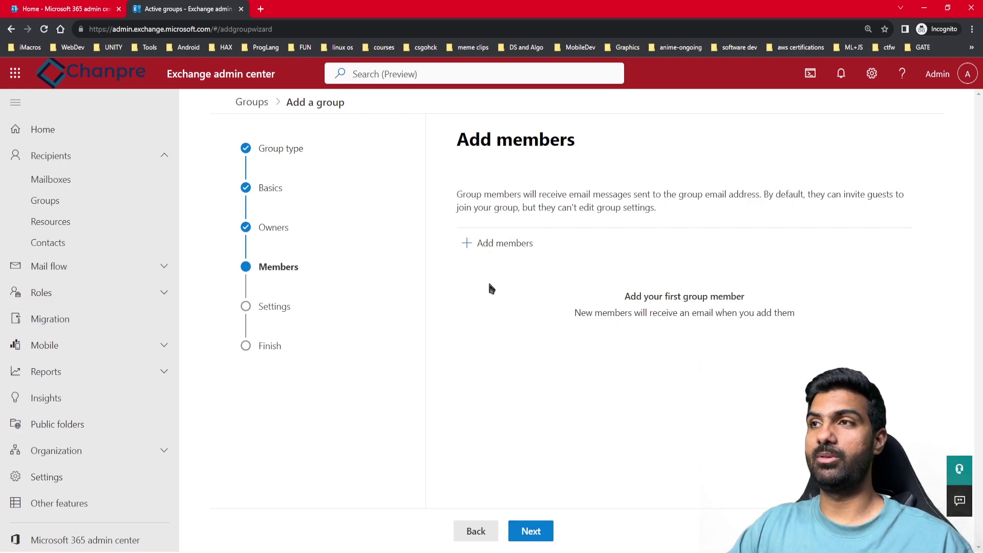
Select four users, including Test o365, and add them as group members.
{"action": "left_click", "coordinate": [474, 244]}
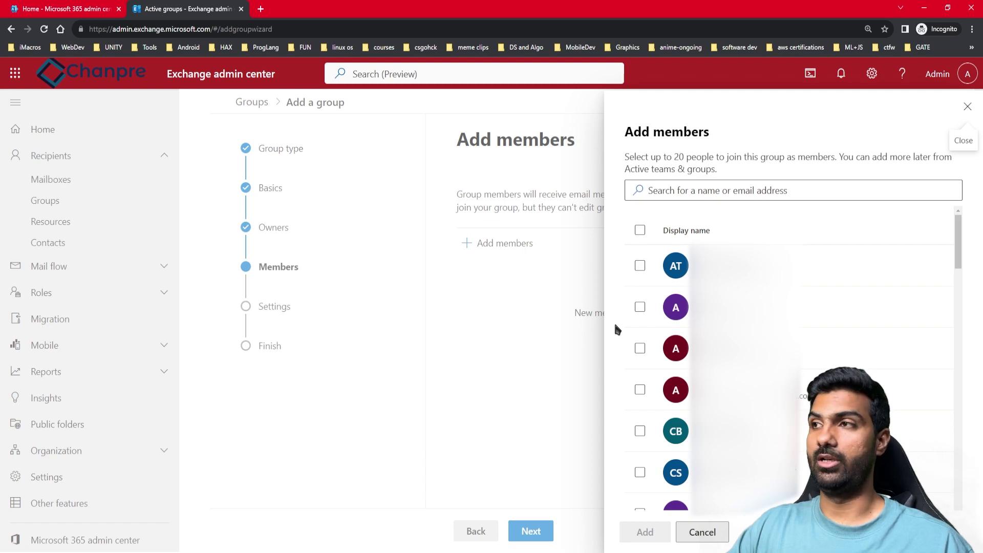
{"action": "left_click", "coordinate": [641, 265]}
{"action": "left_click", "coordinate": [640, 349]}
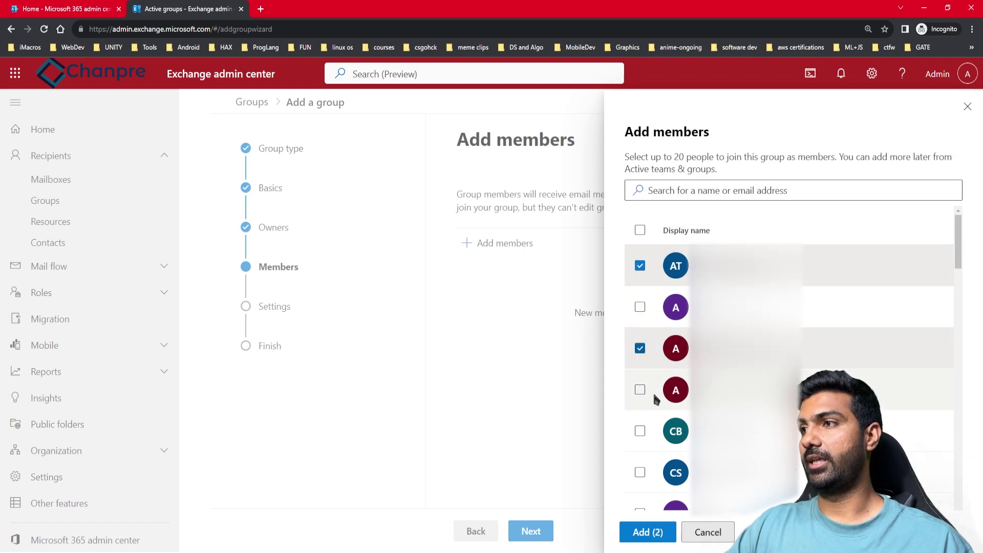
{"action": "scroll", "coordinate": [653, 404], "scroll_direction": "down", "scroll_amount": 5}
{"action": "left_click", "coordinate": [640, 434]}
{"action": "scroll", "coordinate": [640, 480], "scroll_direction": "down", "scroll_amount": 5}
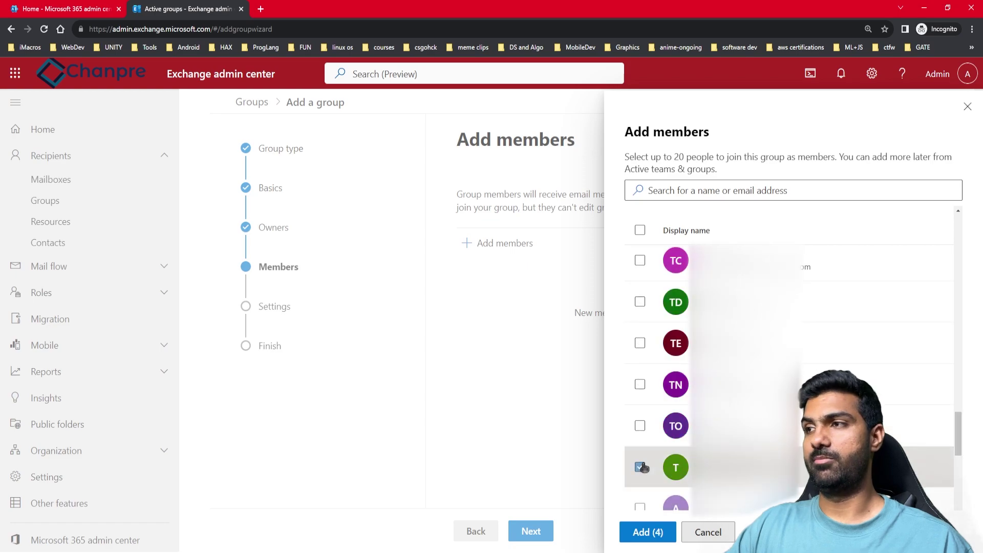
{"action": "left_click", "coordinate": [641, 425]}
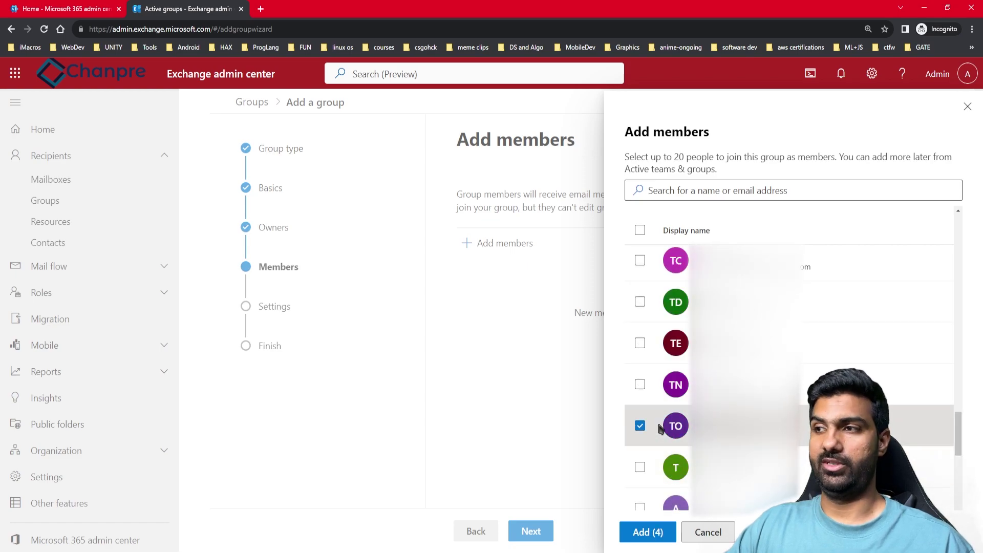
{"action": "left_click", "coordinate": [648, 532]}
{"action": "left_click", "coordinate": [530, 531]}
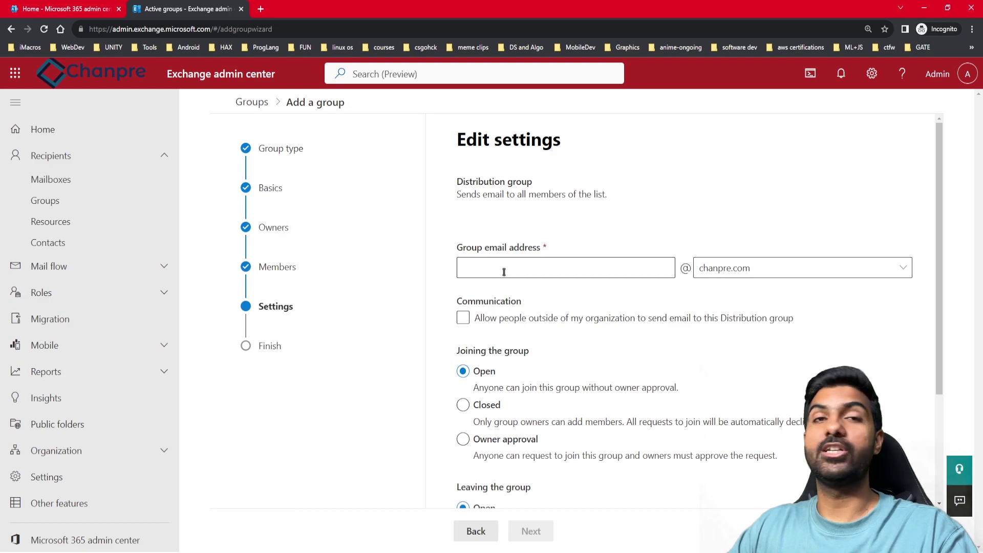
Set the address to test.distribution, allow outside senders, and make joining and leaving Closed.
{"action": "left_click", "coordinate": [504, 269]}
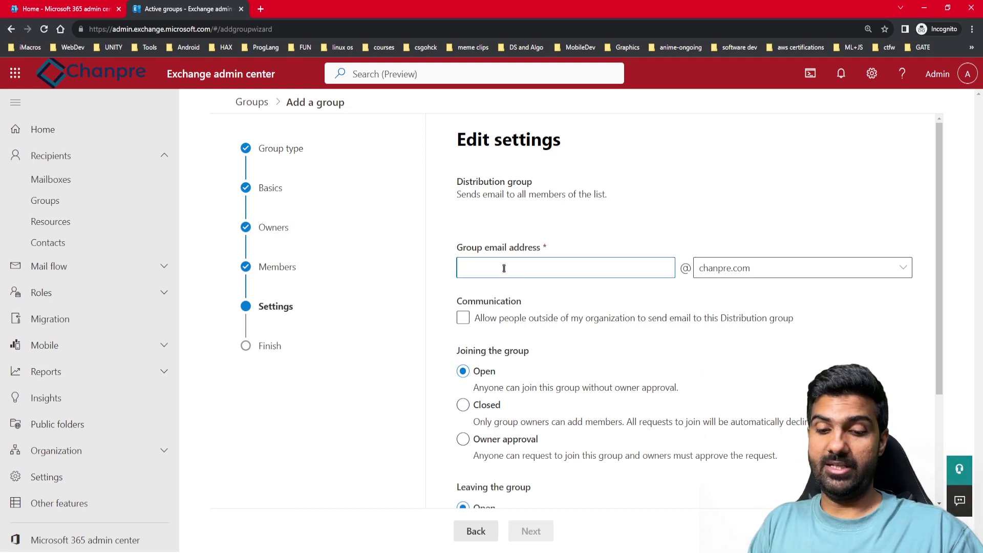
{"action": "type", "text": "test.distribution"}
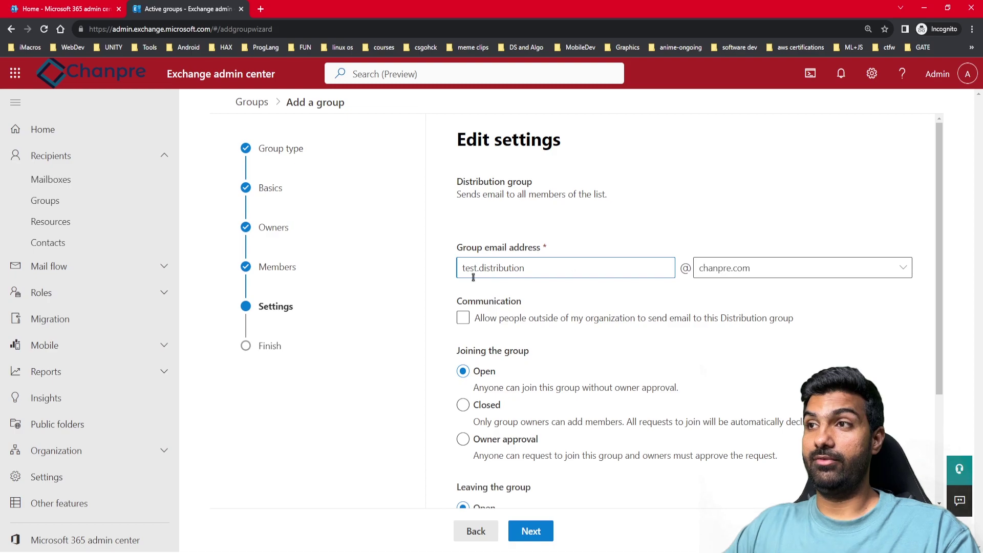
{"action": "left_click", "coordinate": [464, 322]}
{"action": "left_click", "coordinate": [464, 319]}
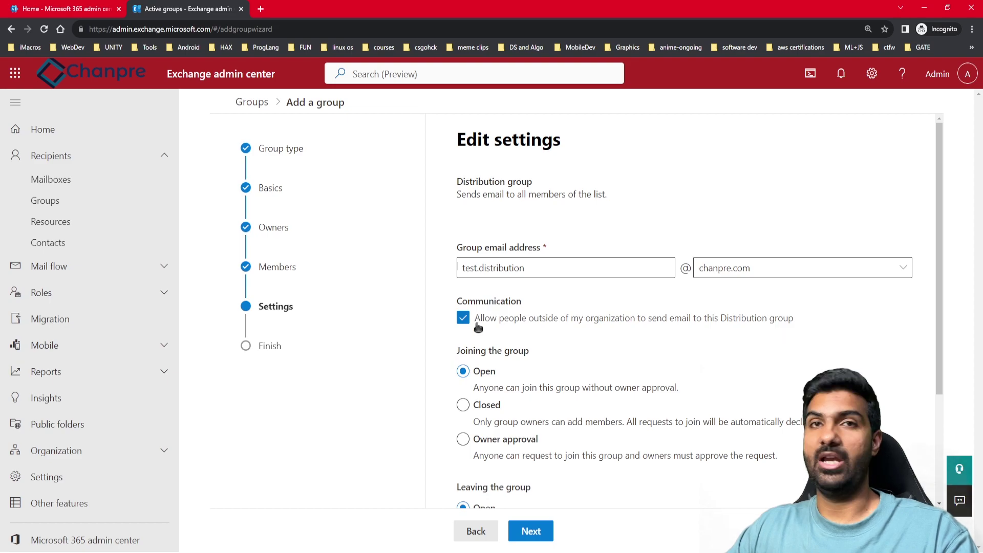
{"action": "scroll", "coordinate": [490, 328], "scroll_direction": "down", "scroll_amount": 2}
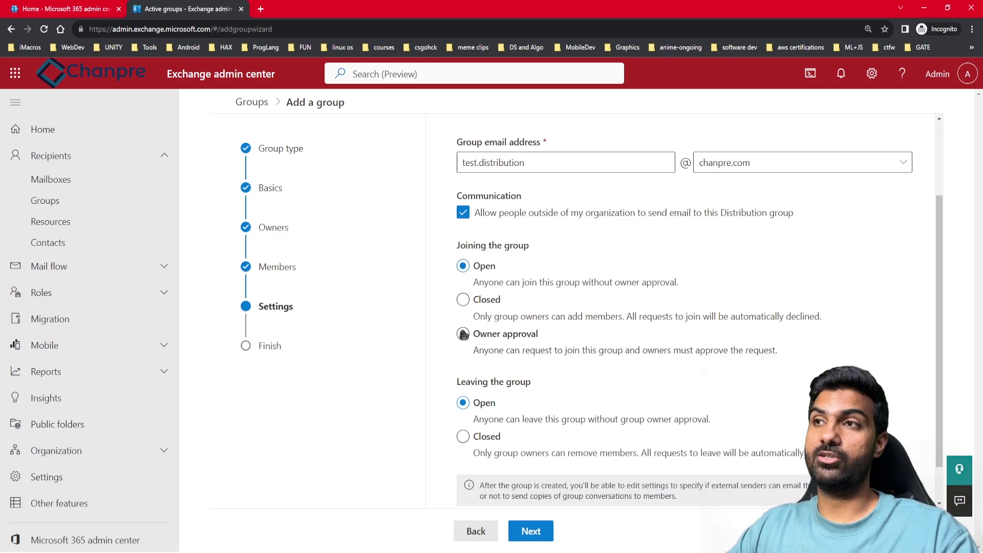
{"action": "left_click", "coordinate": [466, 301]}
{"action": "scroll", "coordinate": [534, 364], "scroll_direction": "down", "scroll_amount": 1}
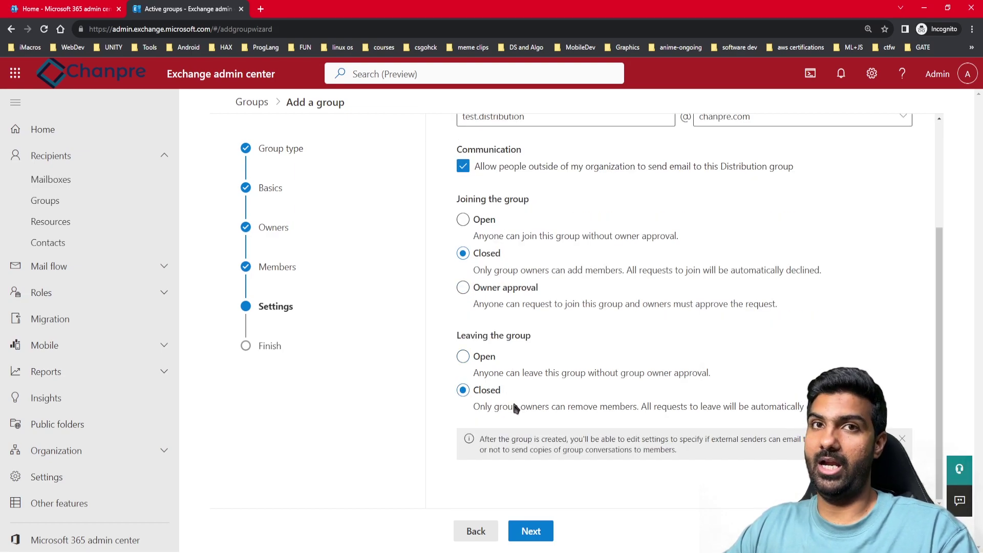
Review the settings, create the Test O365 group, and dismiss the confirmation.
{"action": "left_click", "coordinate": [522, 532]}
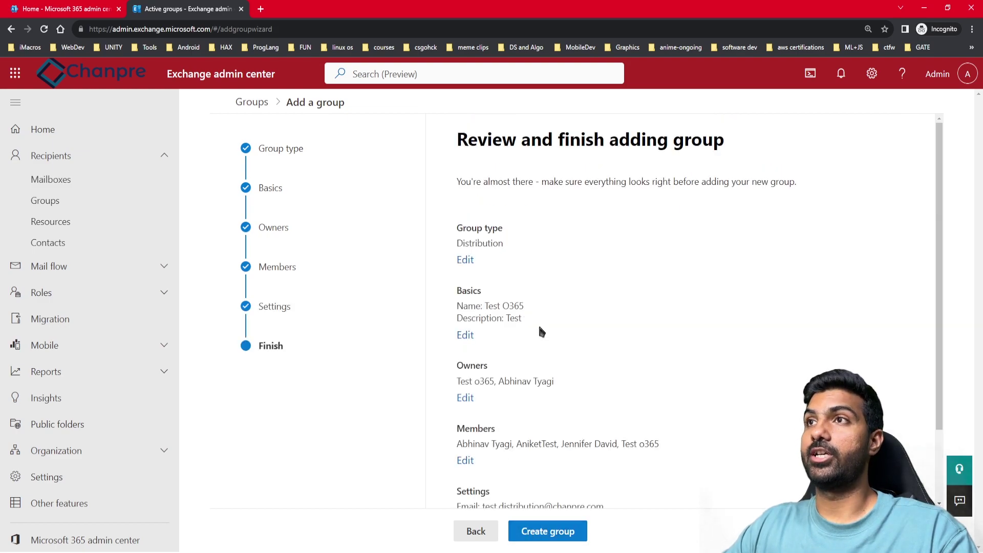
{"action": "scroll", "coordinate": [538, 324], "scroll_direction": "down", "scroll_amount": 2}
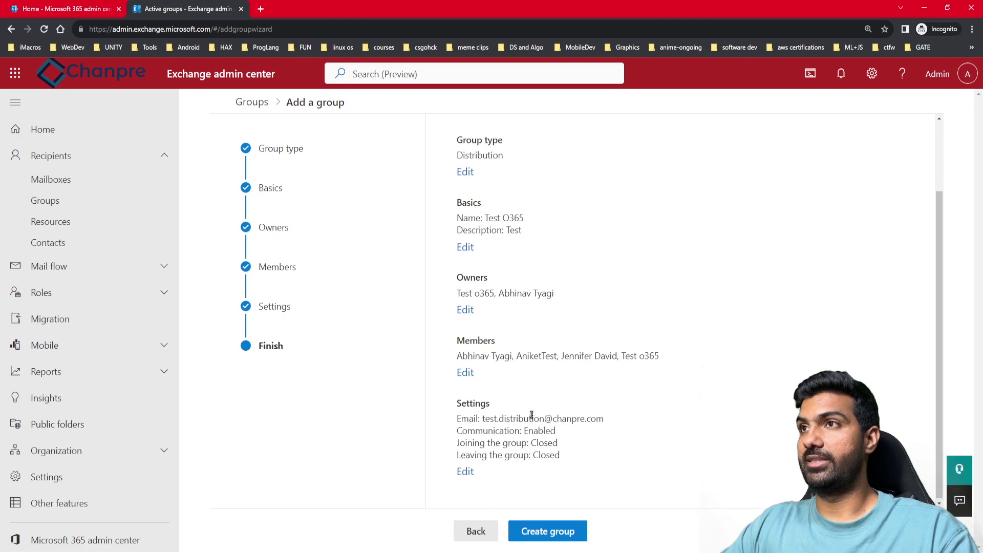
{"action": "scroll", "coordinate": [531, 413], "scroll_direction": "up", "scroll_amount": 2}
{"action": "scroll", "coordinate": [533, 414], "scroll_direction": "down", "scroll_amount": 2}
{"action": "left_click", "coordinate": [541, 532]}
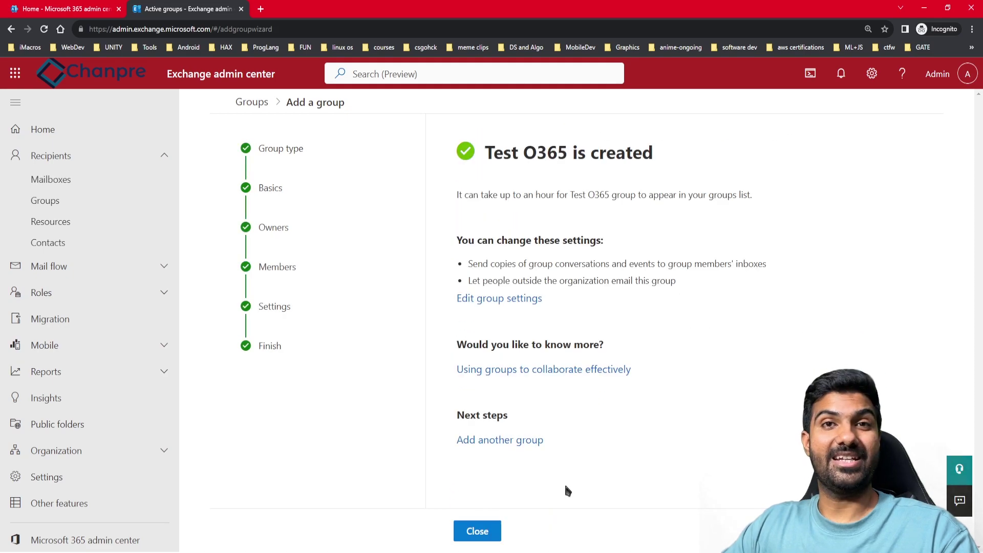
{"action": "left_click", "coordinate": [478, 532]}
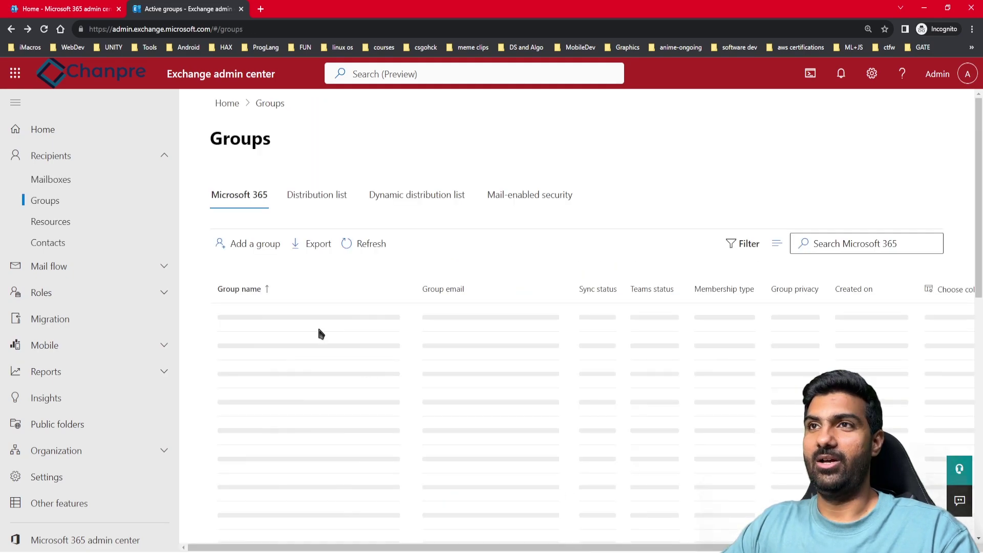
Show the Distribution list and open Test O365 to check its primary email address.
{"action": "left_click", "coordinate": [314, 200]}
{"action": "scroll", "coordinate": [307, 307], "scroll_direction": "down", "scroll_amount": 5}
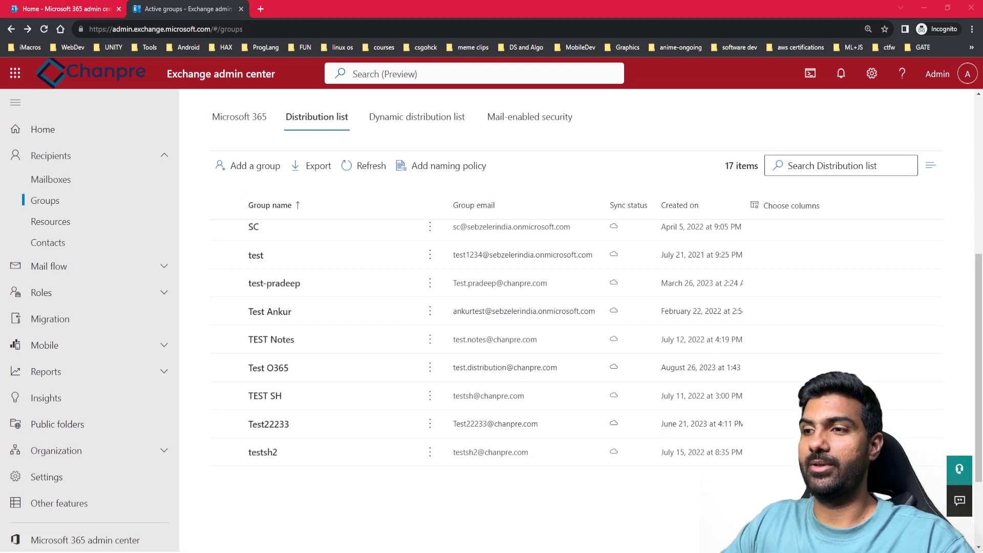
{"action": "left_click", "coordinate": [270, 369]}
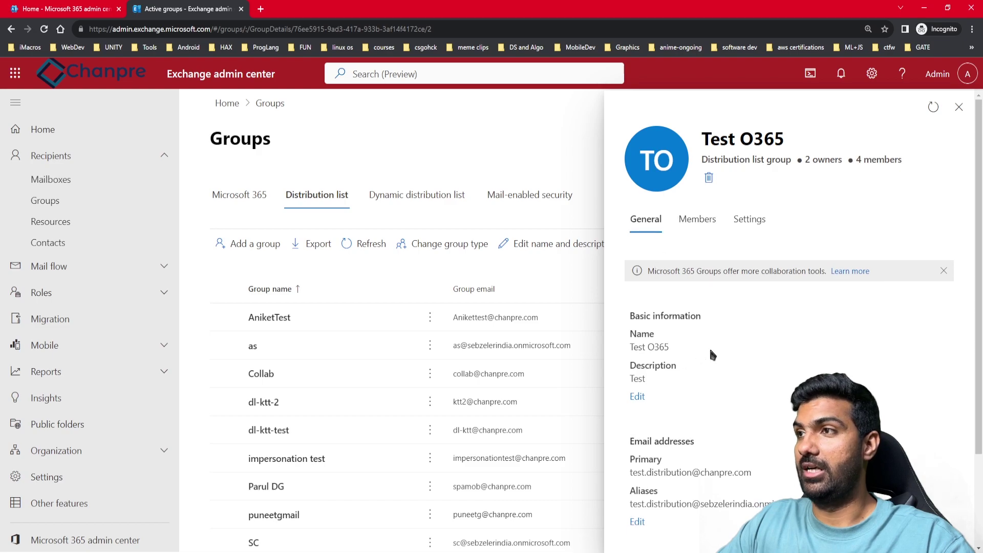
{"action": "scroll", "coordinate": [710, 353], "scroll_direction": "down", "scroll_amount": 2}
{"action": "left_click_drag", "start_coordinate": [630, 354], "coordinate": [710, 365]}
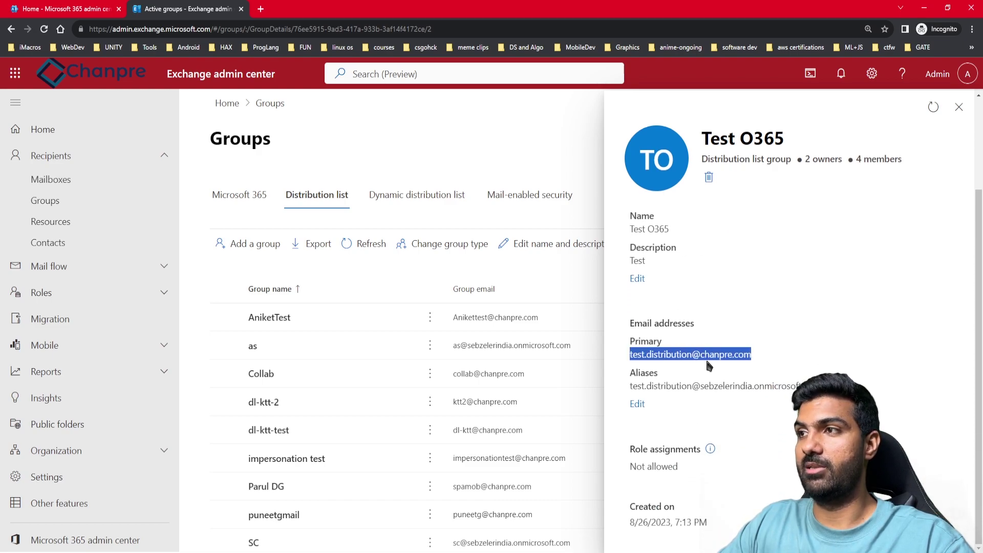
{"action": "left_click_drag", "start_coordinate": [628, 388], "coordinate": [799, 387]}
{"action": "left_click", "coordinate": [674, 469]}
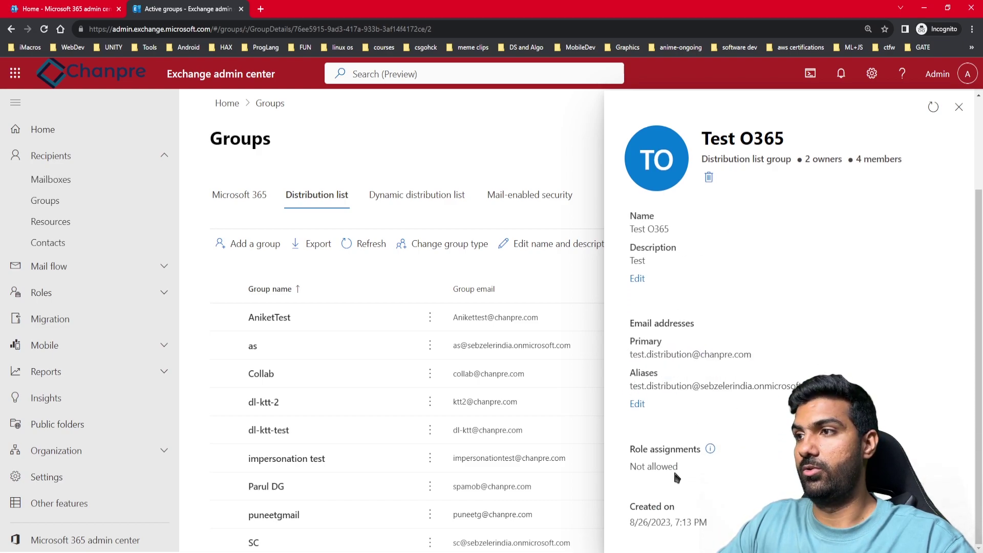
{"action": "scroll", "coordinate": [693, 452], "scroll_direction": "up", "scroll_amount": 2}
Verify the group's two owners and four members, then close the details panel.
{"action": "left_click", "coordinate": [686, 226]}
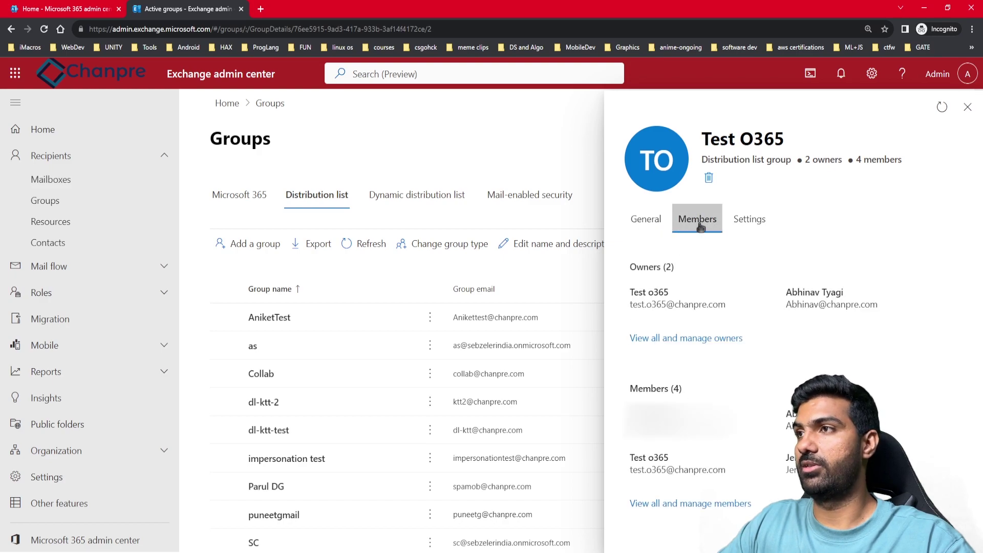
{"action": "left_click_drag", "start_coordinate": [634, 291], "coordinate": [883, 315]}
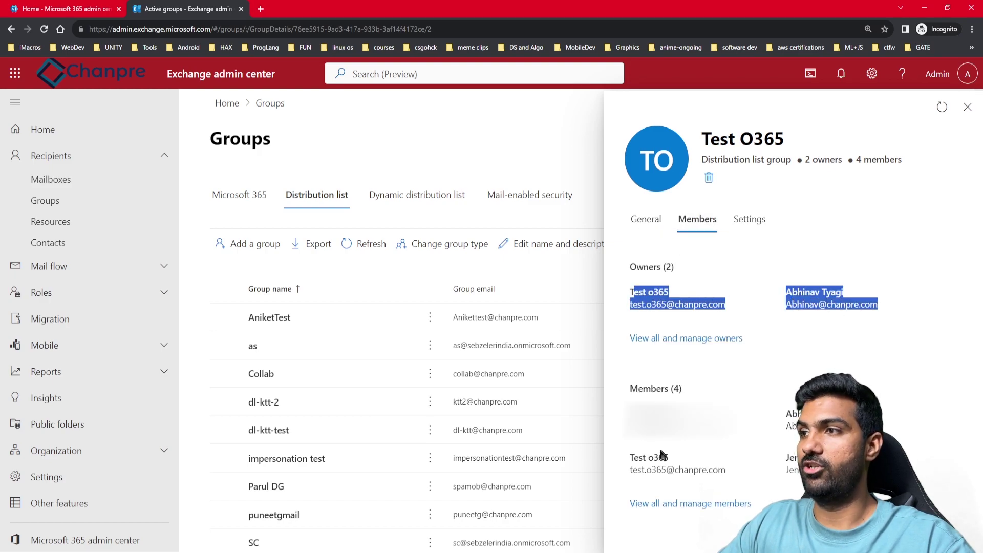
{"action": "left_click", "coordinate": [684, 504]}
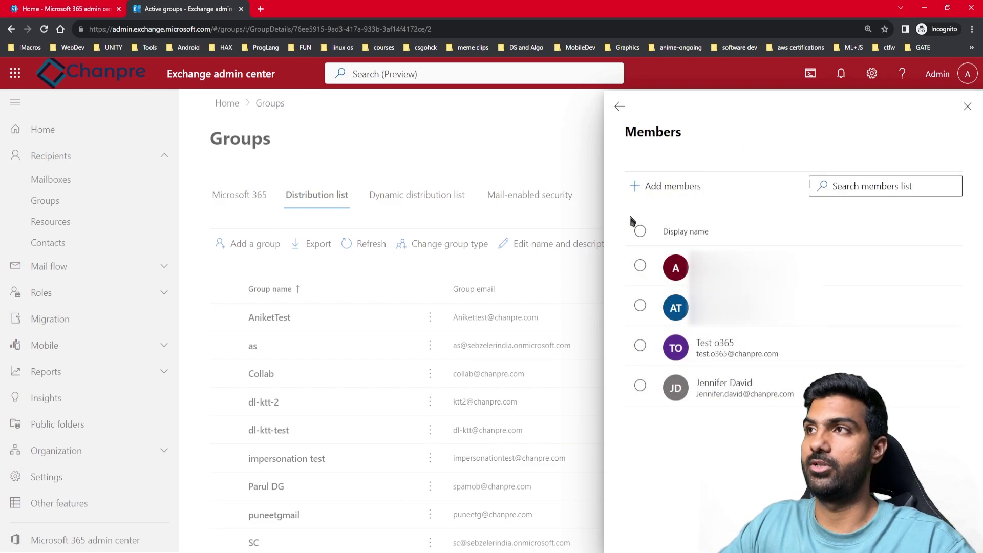
{"action": "left_click", "coordinate": [619, 106]}
{"action": "left_click", "coordinate": [966, 107]}
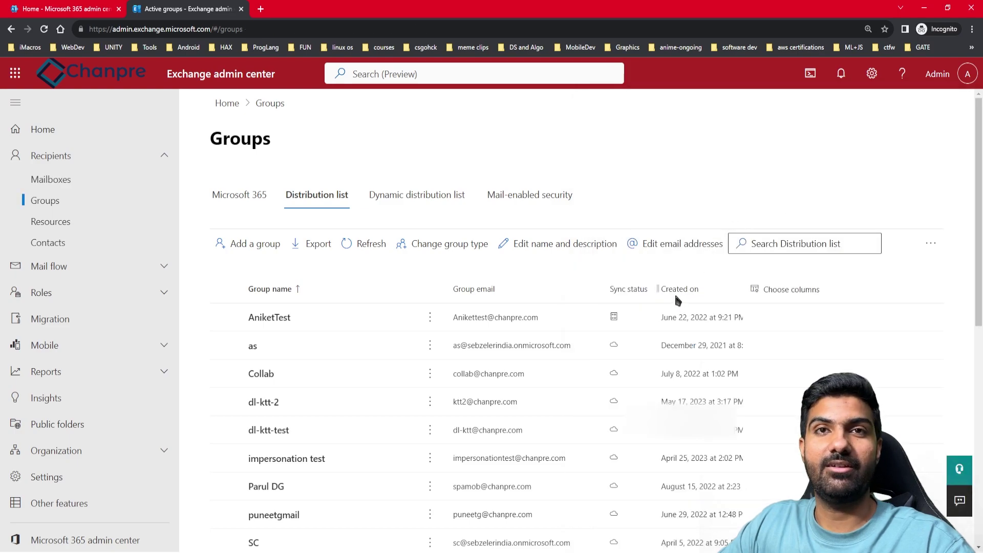